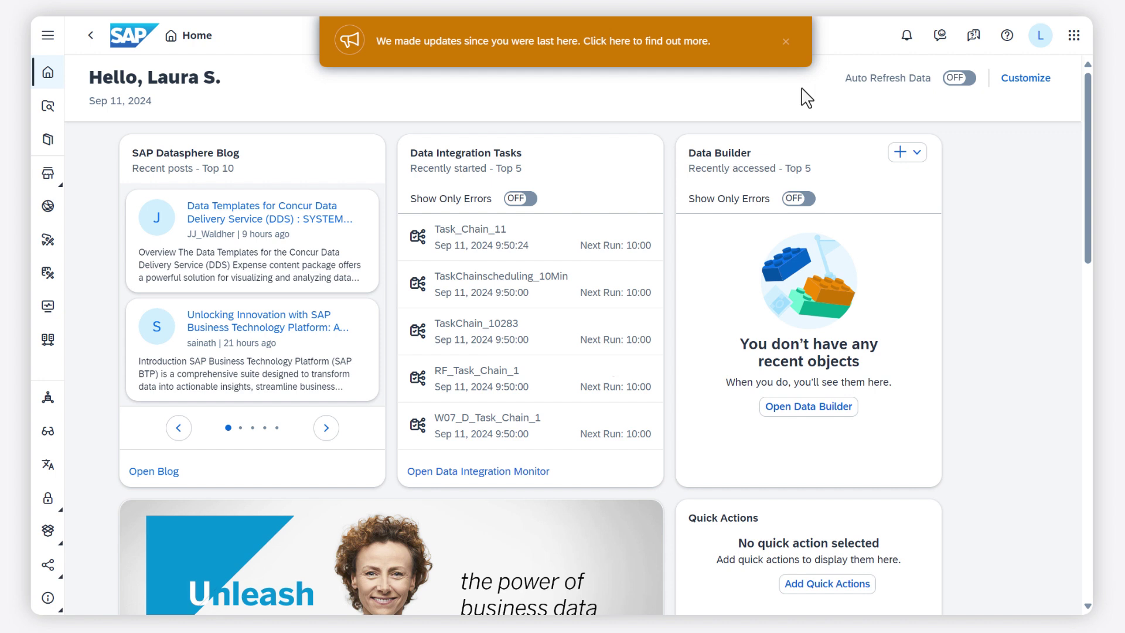
# Show the What's New update entries, then the home page Help Topics listing Spaces and other cards
pyautogui.click(658, 41)
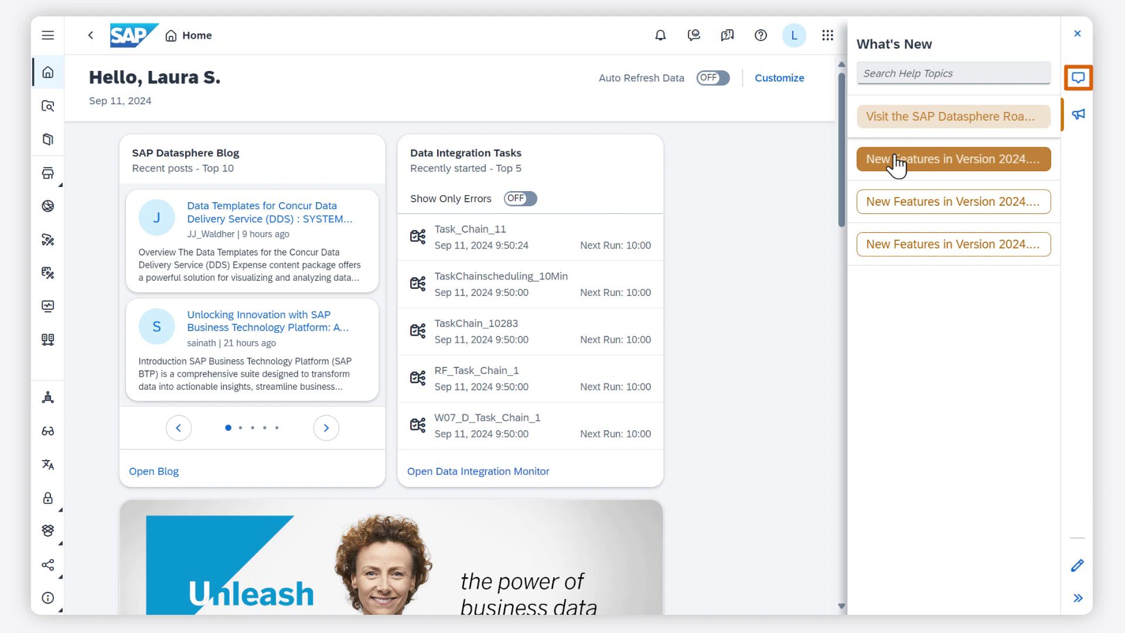
pyautogui.click(1078, 77)
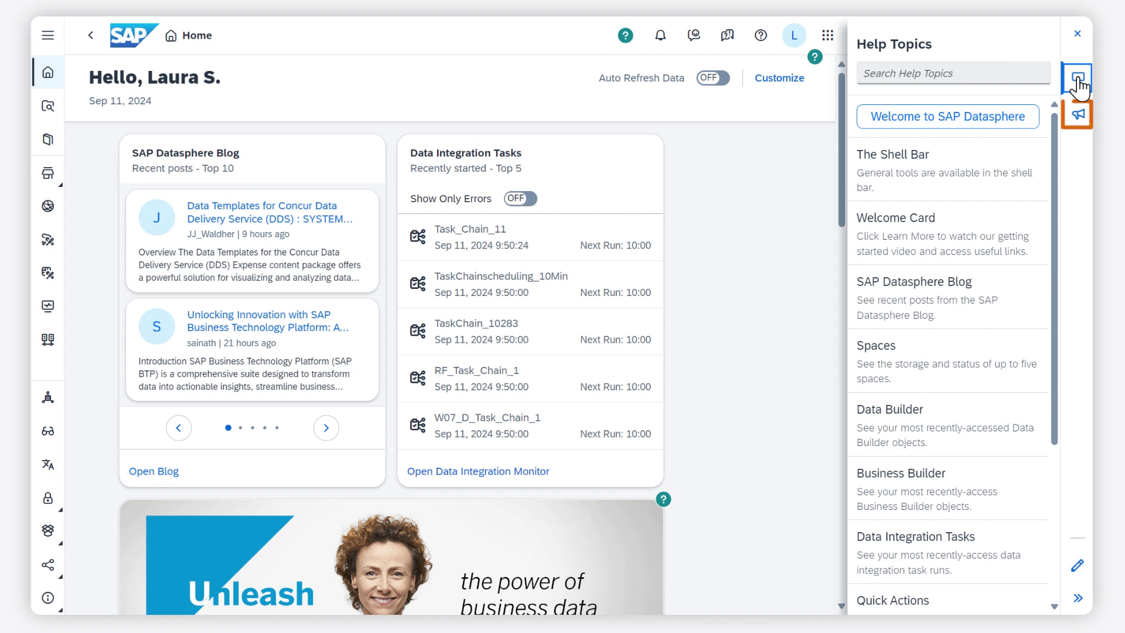
# Return to the What's New entries, then close the side panel to reveal the blog and Data Builder cards
pyautogui.click(1078, 115)
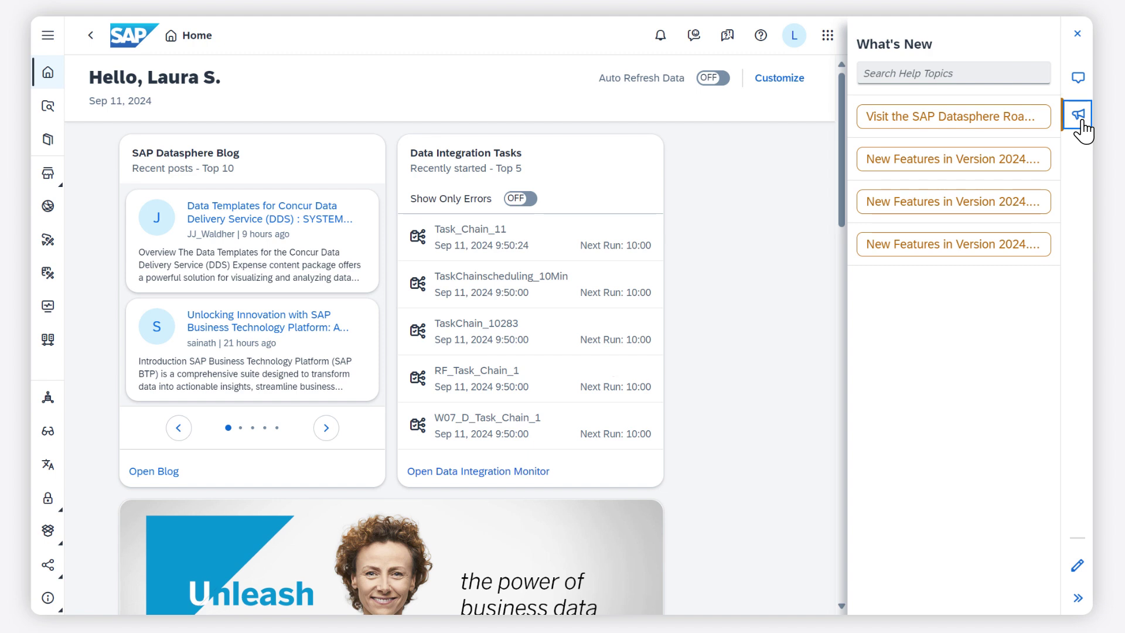
pyautogui.click(1078, 116)
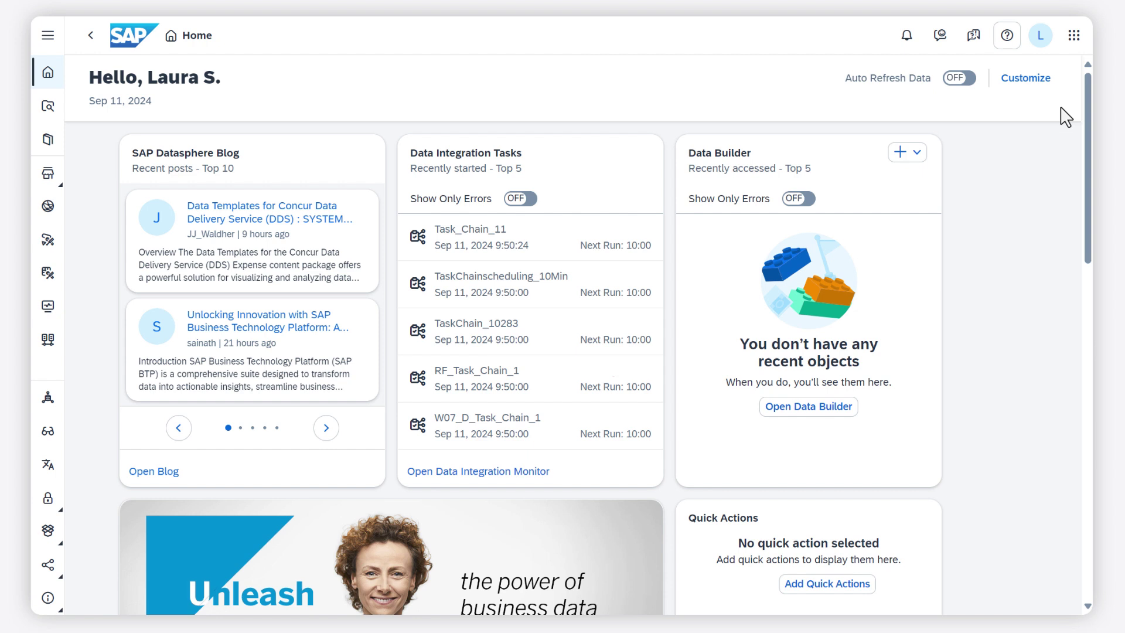
# Open home page Help Topics, read 'The Shell Bar' explanation, and dismiss its popover
pyautogui.click(1006, 36)
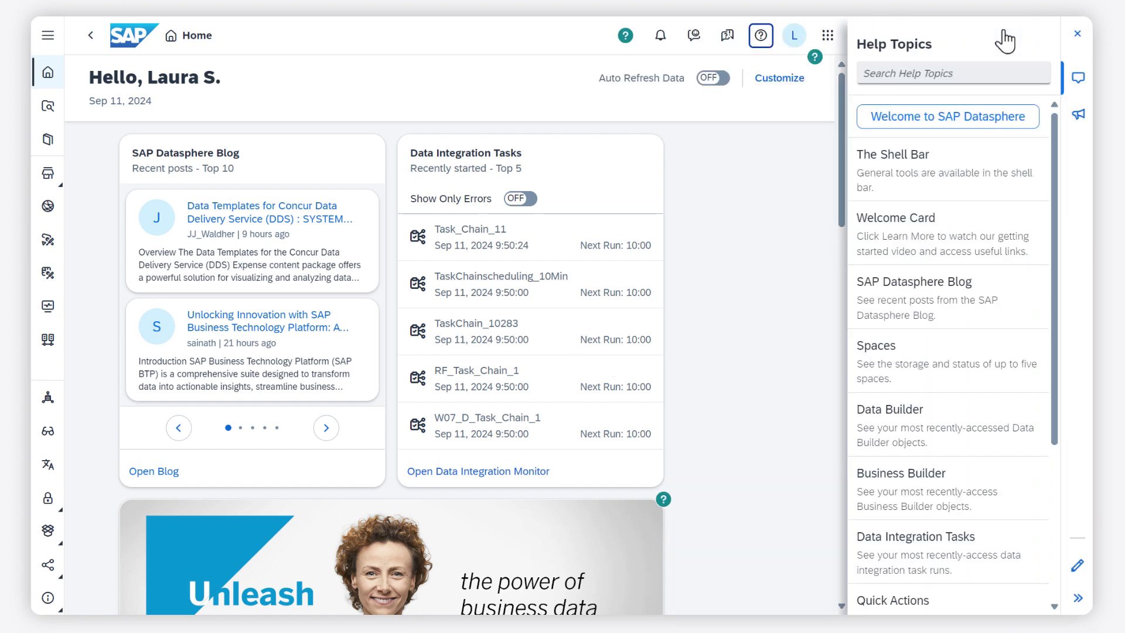
pyautogui.click(959, 181)
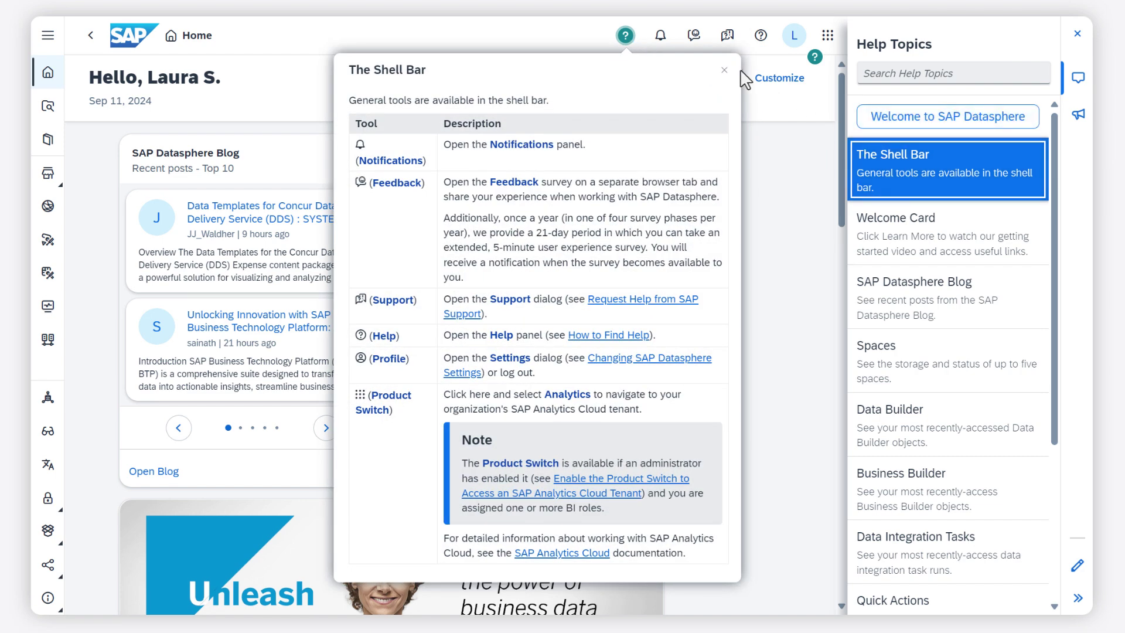
pyautogui.click(724, 70)
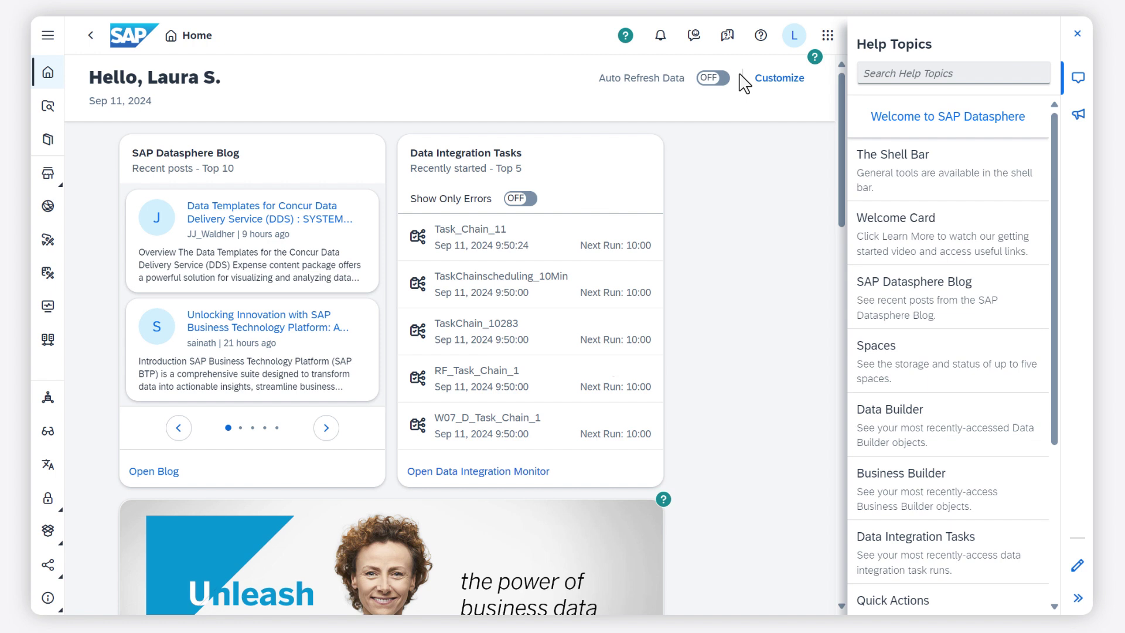
pyautogui.moveTo(1050, 275); pyautogui.dragTo(1054, 458)
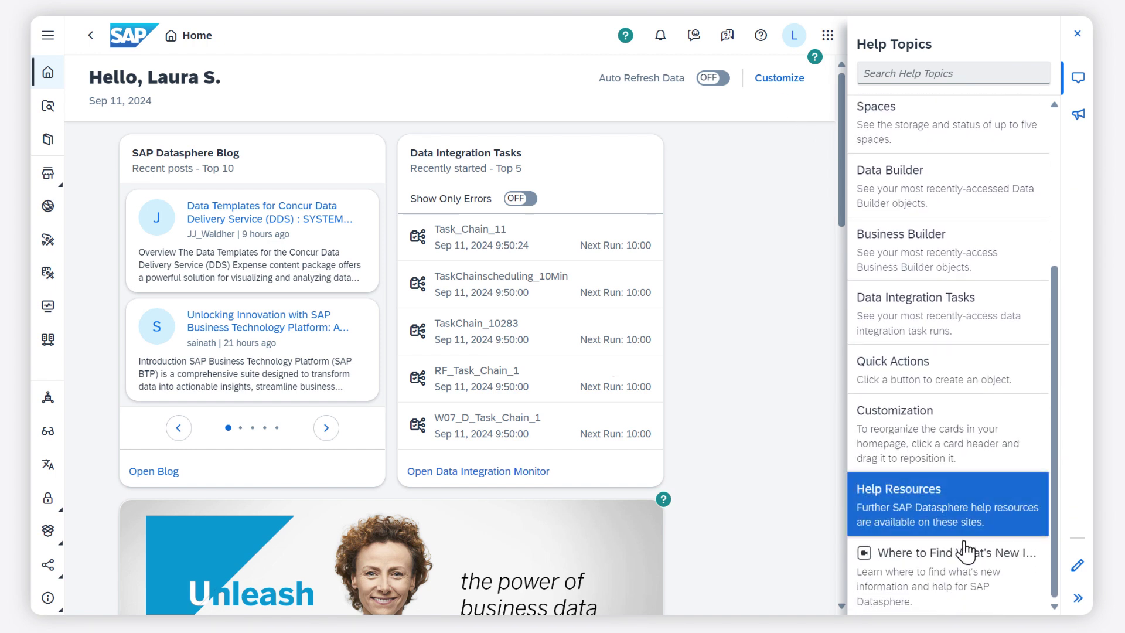
pyautogui.click(941, 562)
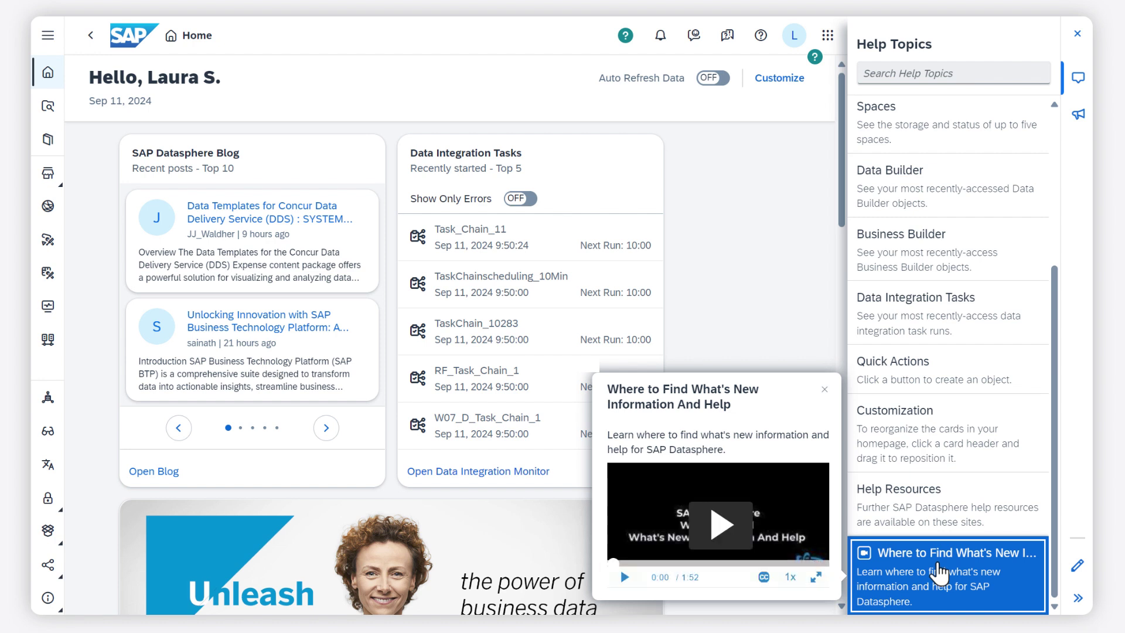
pyautogui.click(826, 393)
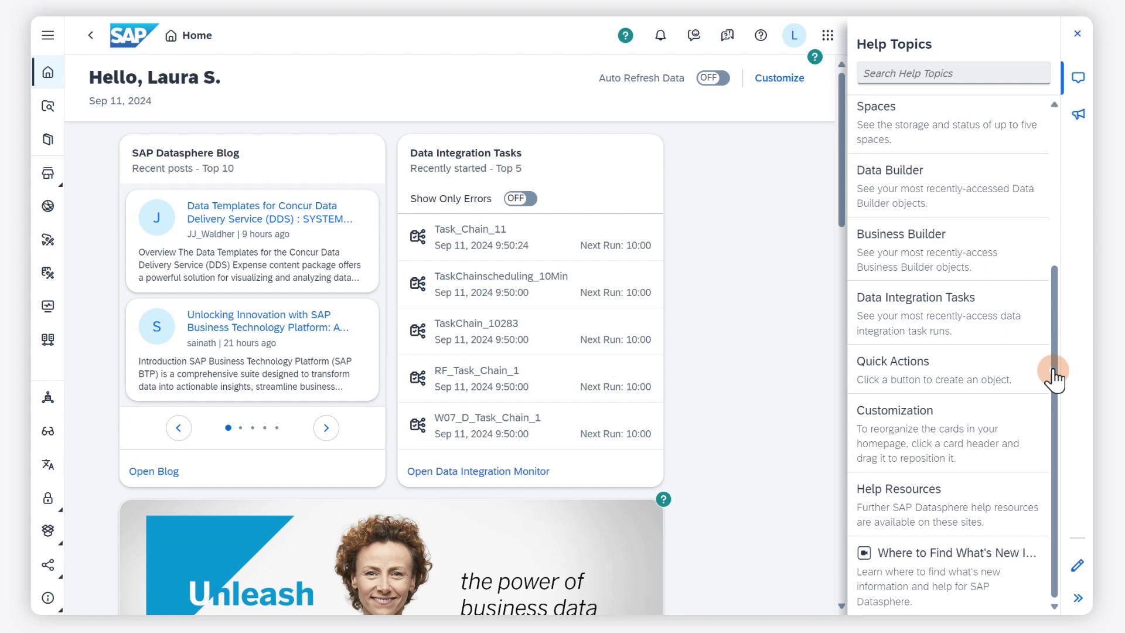
pyautogui.moveTo(1055, 374); pyautogui.dragTo(1051, 220)
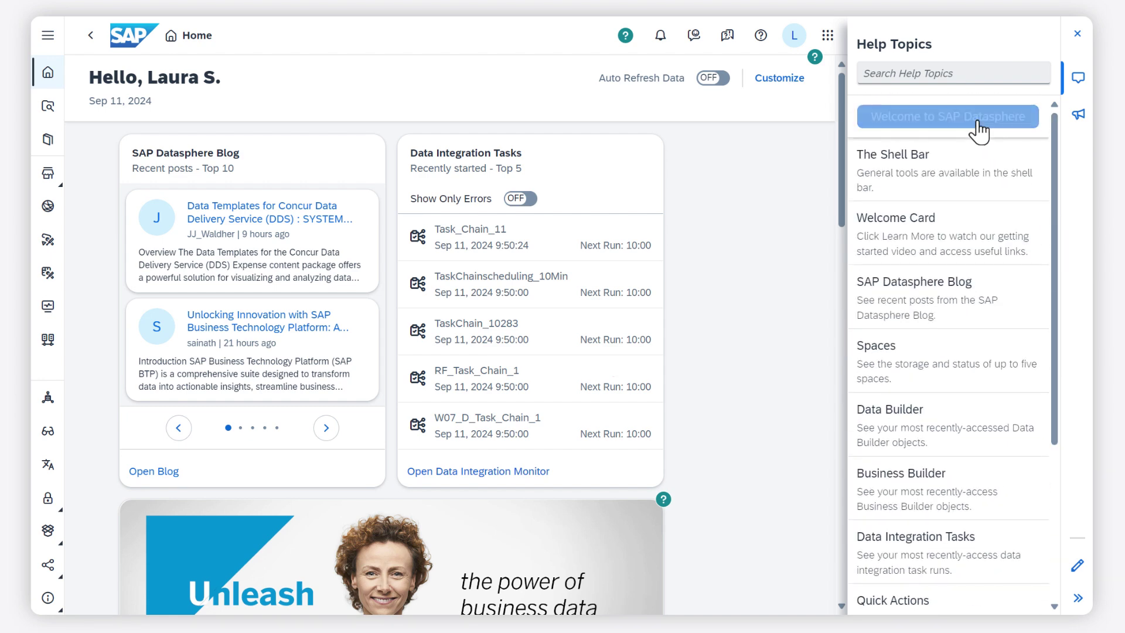
# Open the 'Welcome to SAP Datasphere' Getting Started help, then collapse the Help Topics panel
pyautogui.click(974, 117)
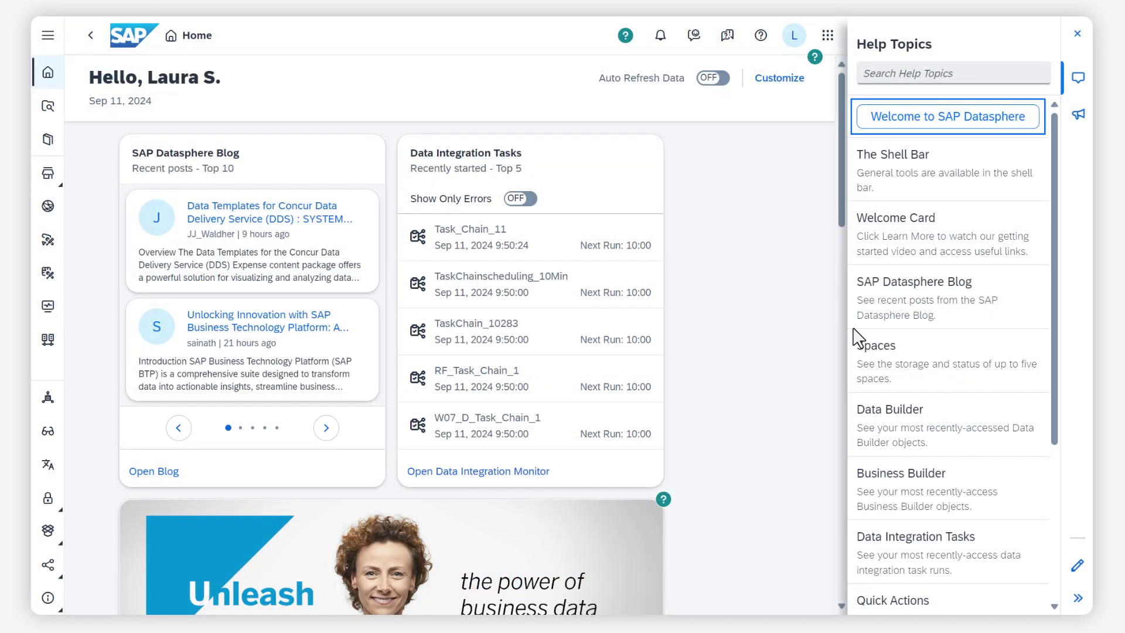
pyautogui.click(1077, 598)
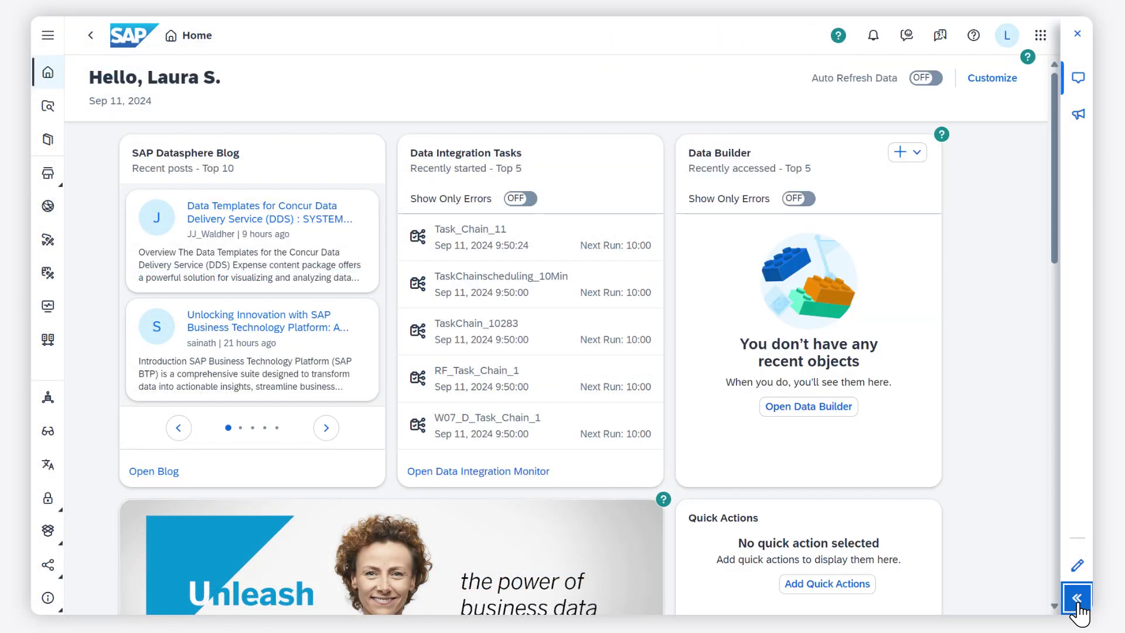